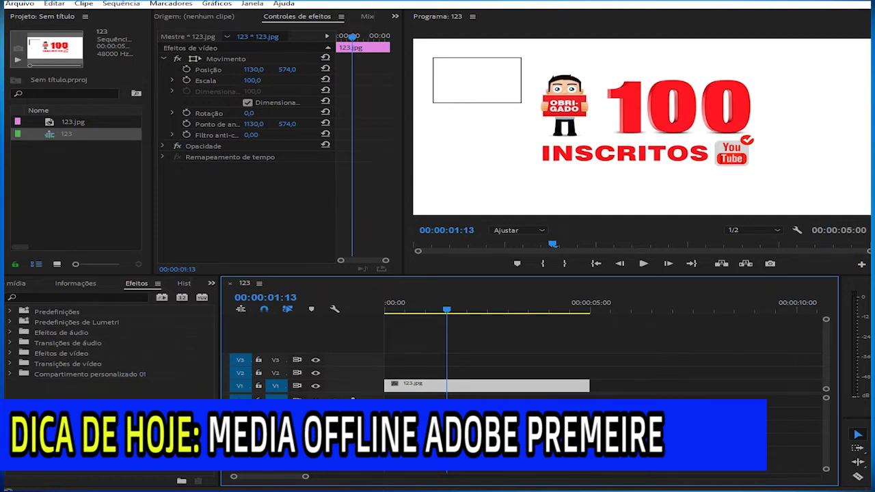
# Trim the 123.jpg clip so sequence 123 lasts 00:00:03:00, then bring up the Imagens folder window
pyautogui.moveTo(589, 387); pyautogui.dragTo(508, 387)
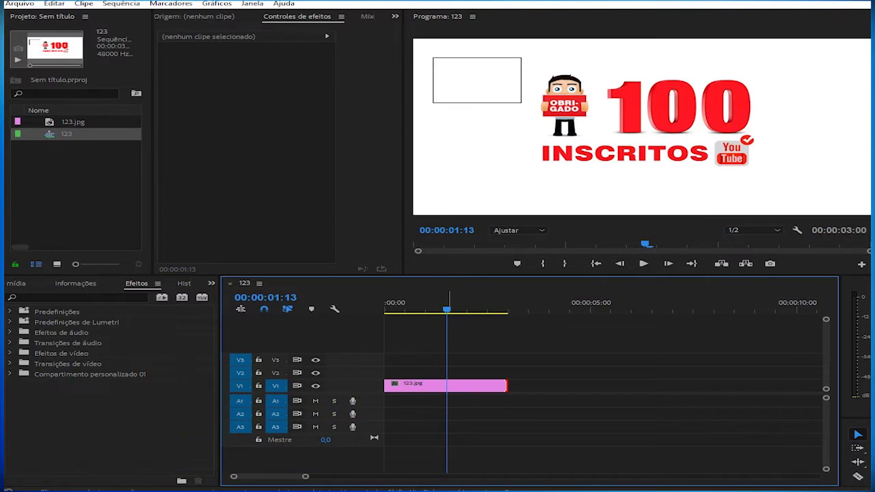
pyautogui.click(431, 385)
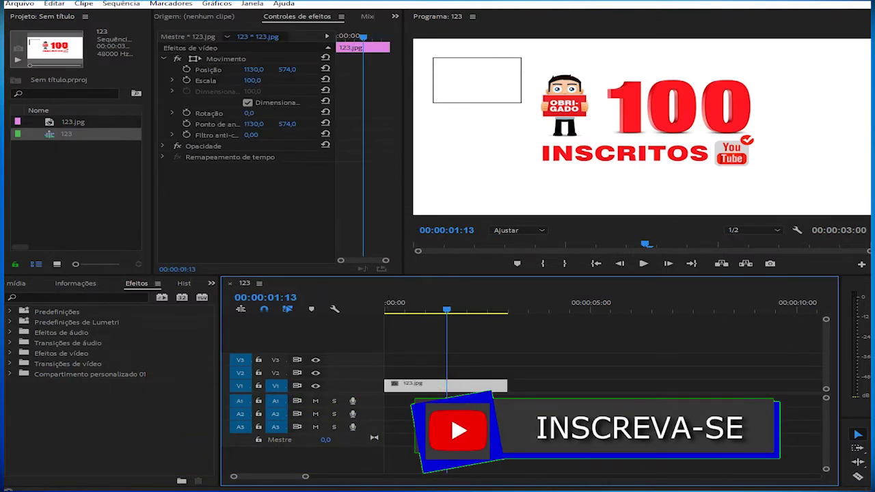
pyautogui.moveTo(85, 490)
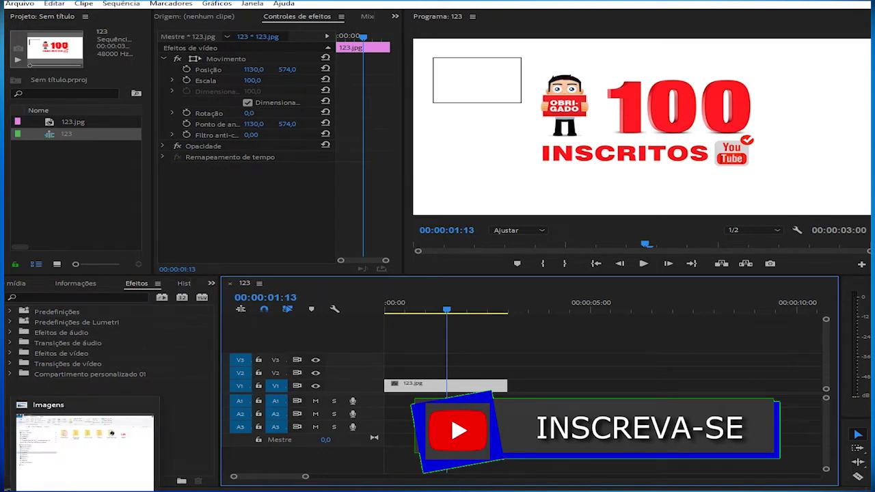
pyautogui.click(84, 451)
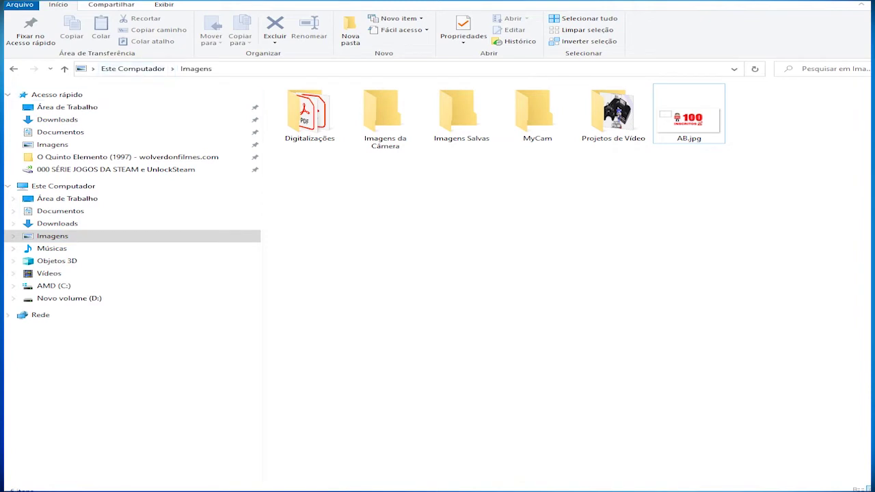
# Rename AB.jpg in the Imagens folder to RE.jpg, leaving the file in place
pyautogui.click(690, 114)
pyautogui.moveTo(689, 115); pyautogui.dragTo(378, 130)
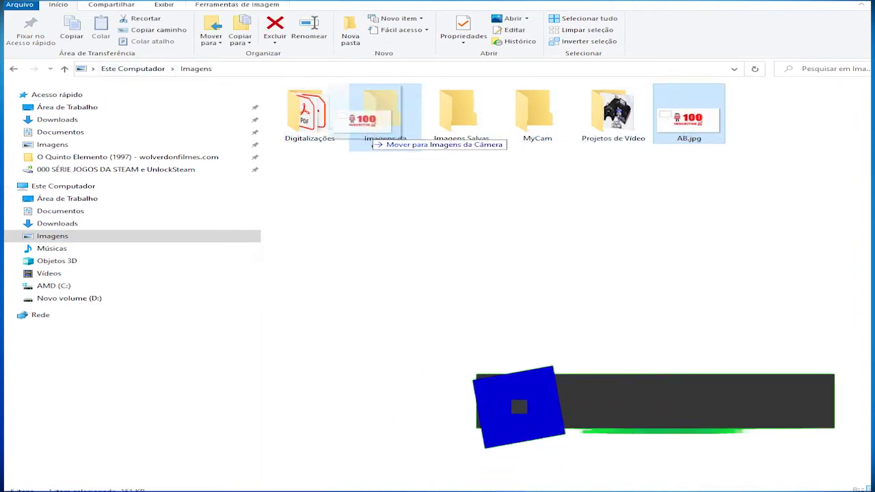
pyautogui.press('Escape')
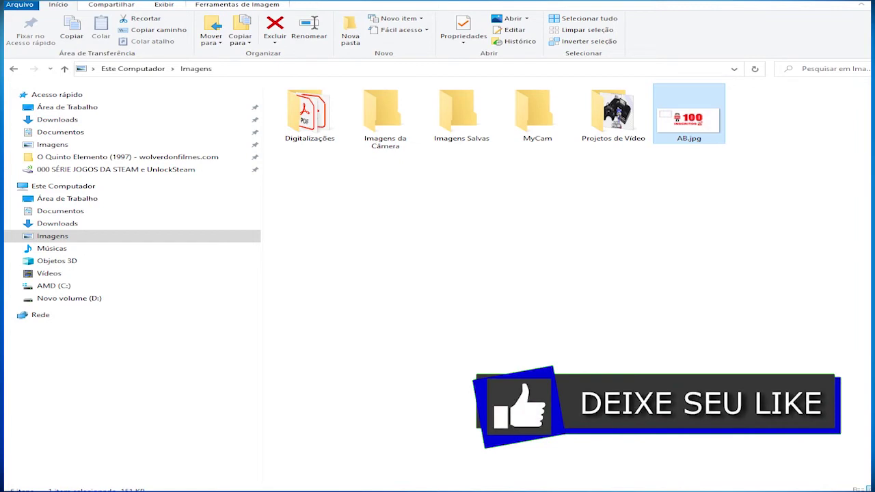
pyautogui.press('F2')
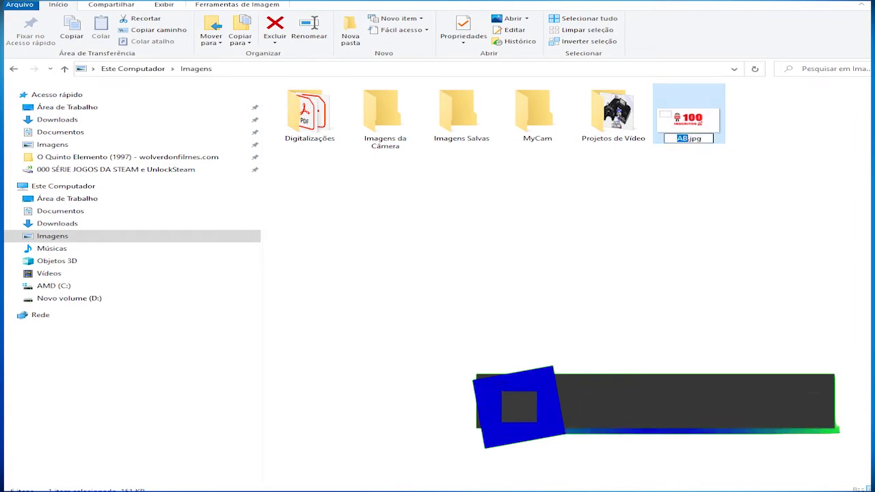
pyautogui.write('RE')
pyautogui.click(697, 161)
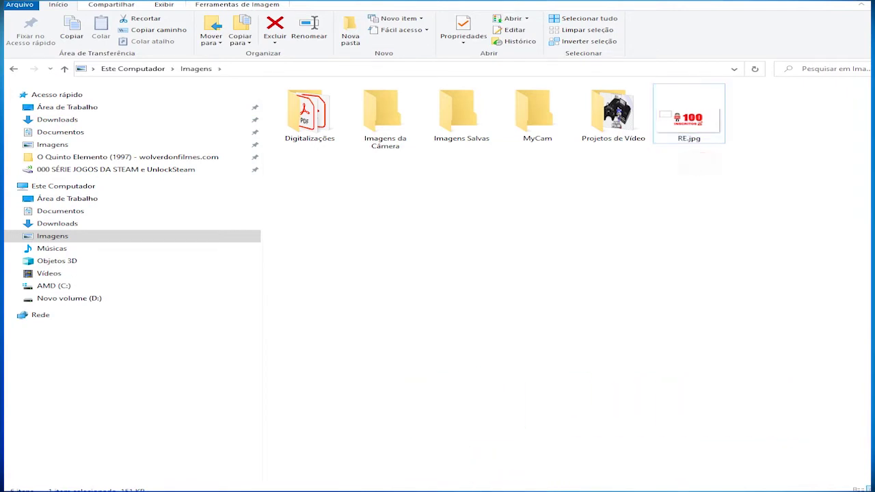
pyautogui.click(387, 259)
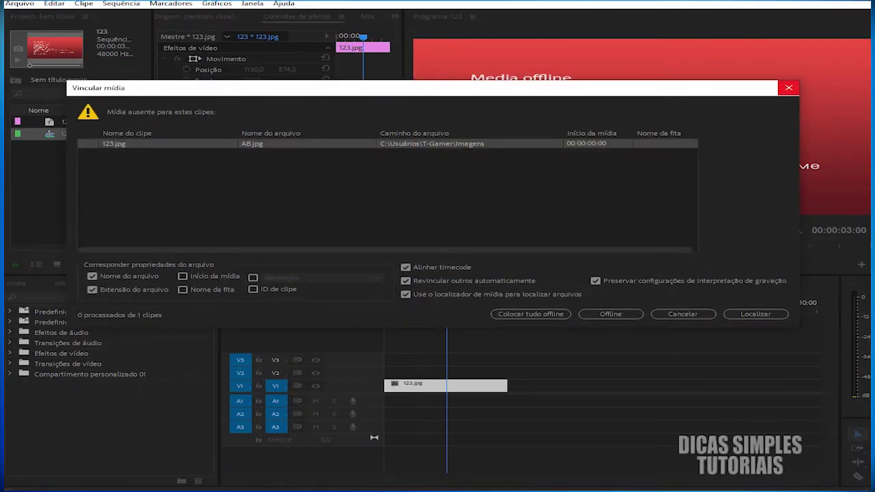
# Dismiss the Vincular mídia prompt without relinking, leaving the 123.jpg clip offline
pyautogui.press('Escape')
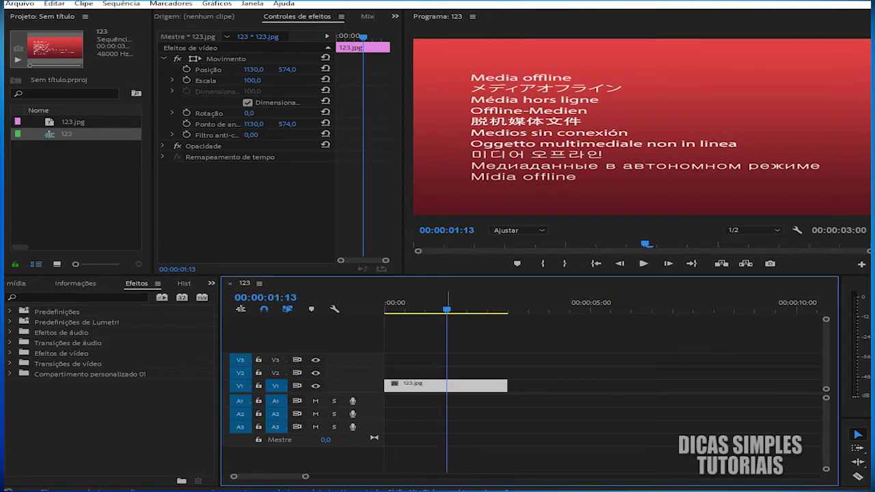
pyautogui.rightClick(433, 385)
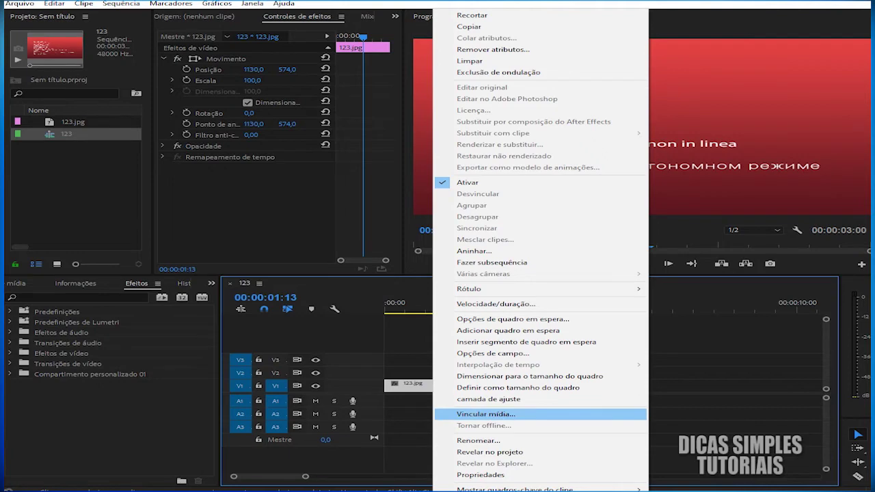
# Relink the offline 123.jpg clip to RE.jpg via Vincular mídia, restoring the 100 INSCRITOS image
pyautogui.click(487, 414)
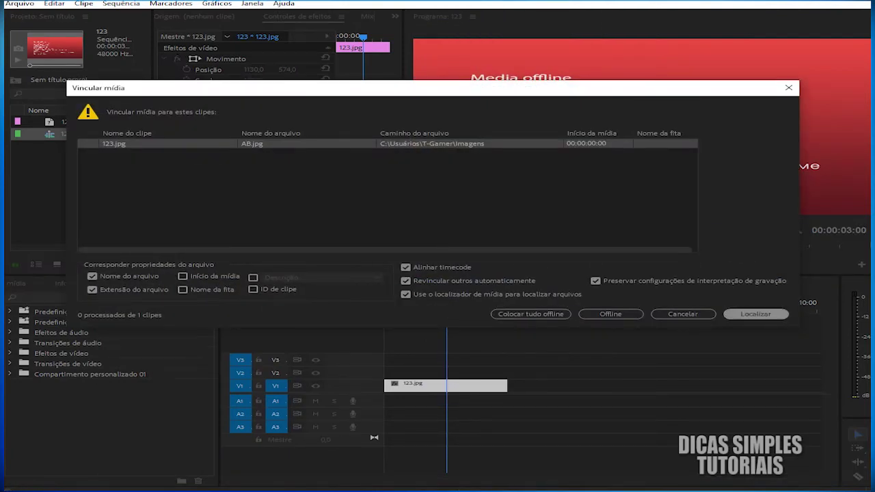
pyautogui.click(755, 314)
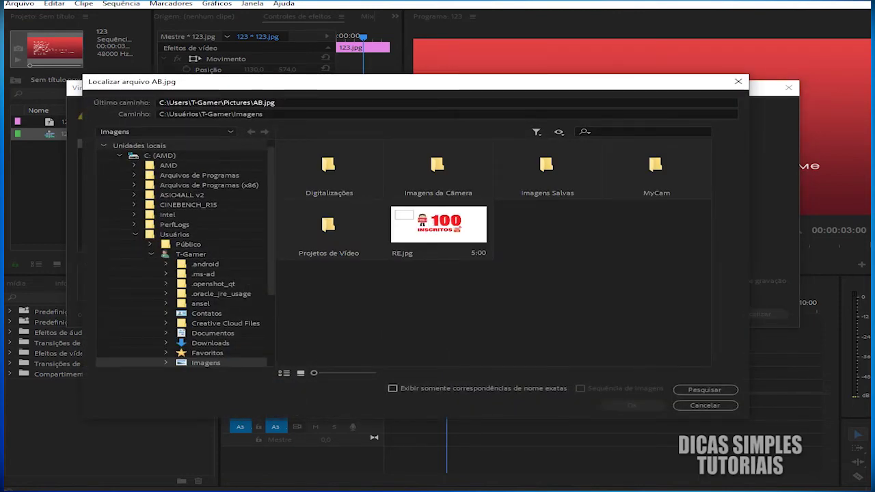
pyautogui.click(454, 236)
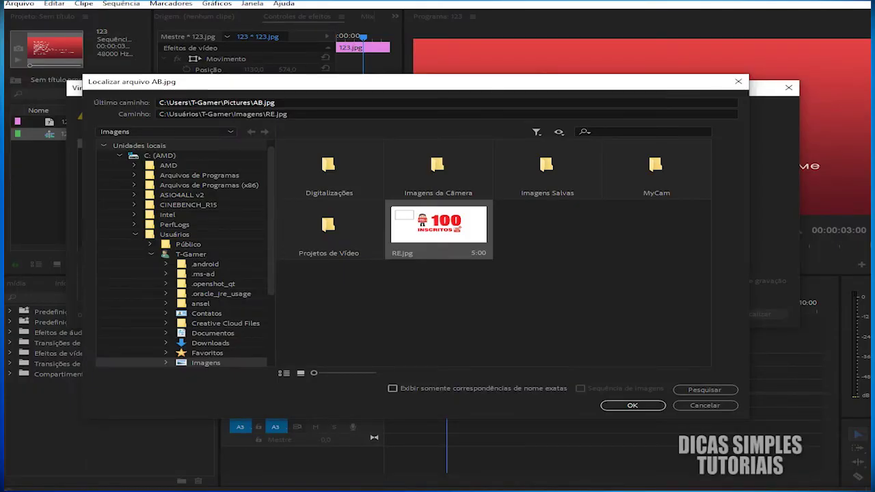
pyautogui.scroll(-3, 184, 253)
pyautogui.scroll(-1, 185, 253)
pyautogui.scroll(5, 184, 253)
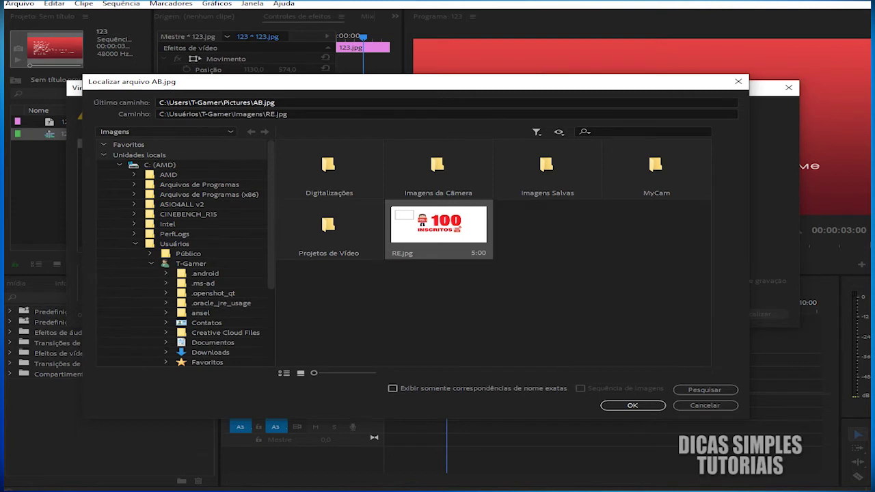
pyautogui.scroll(-3, 185, 253)
pyautogui.scroll(-2, 185, 253)
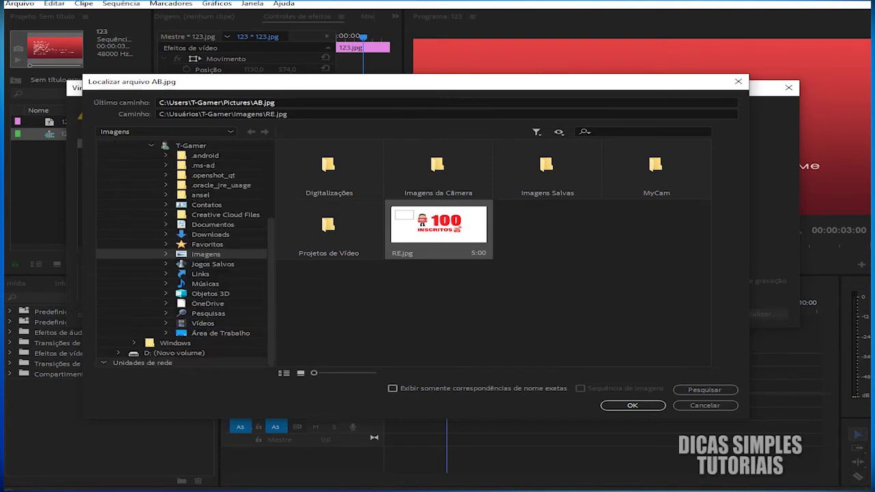
pyautogui.scroll(1, 185, 253)
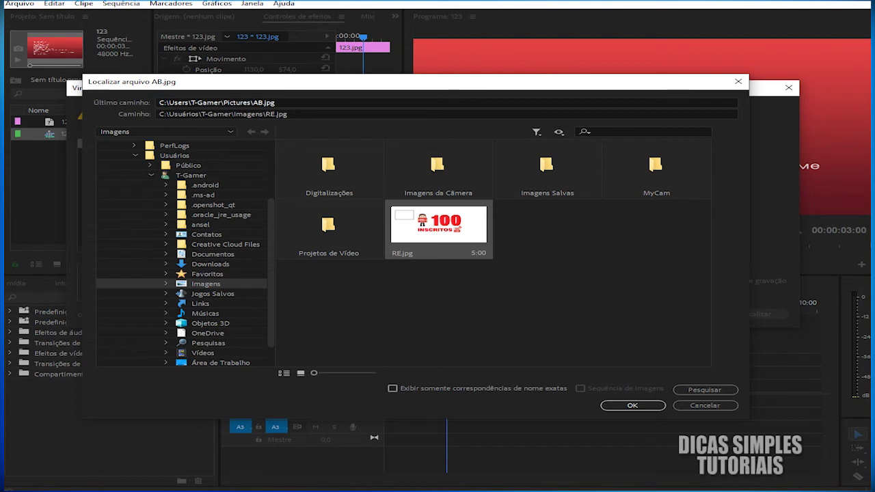
pyautogui.scroll(1, 184, 253)
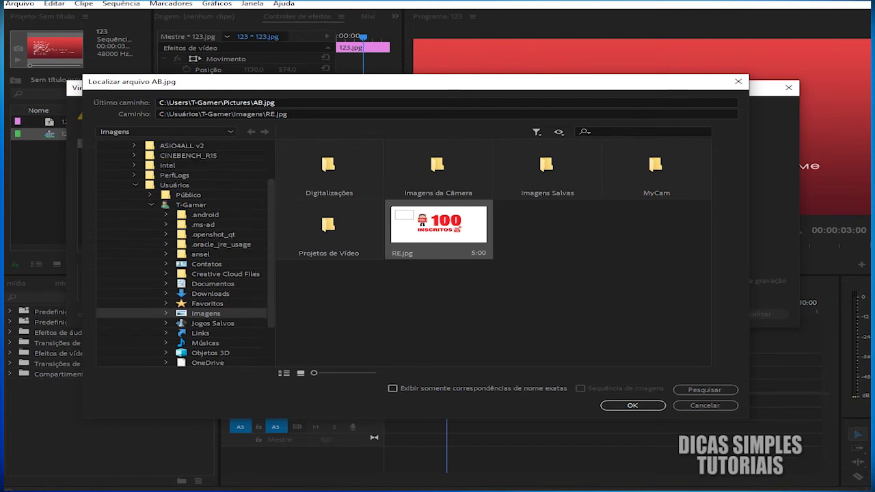
pyautogui.scroll(-2, 184, 253)
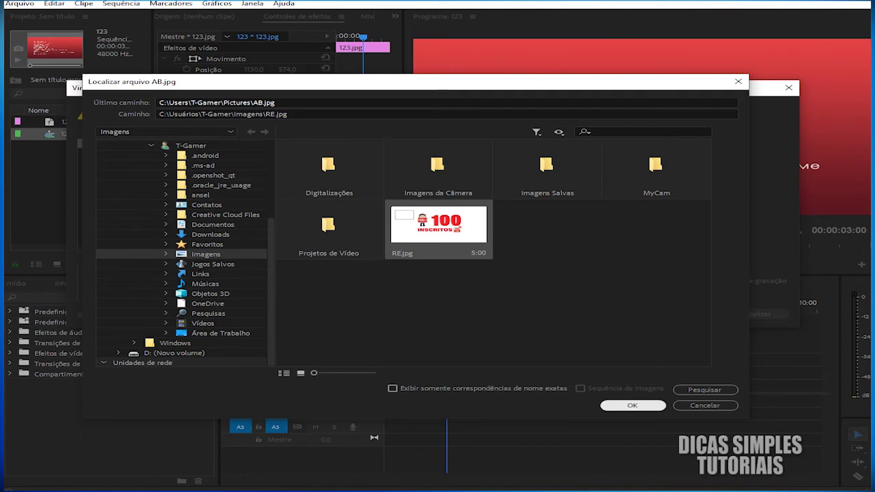
pyautogui.click(633, 405)
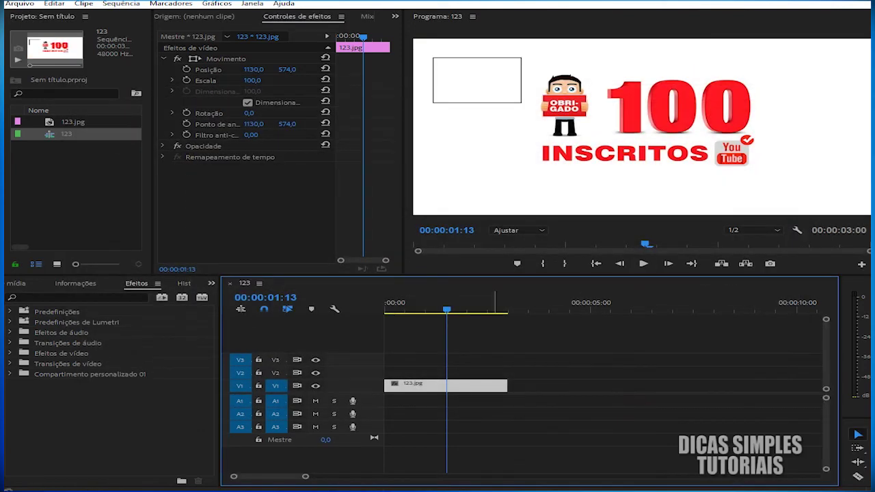